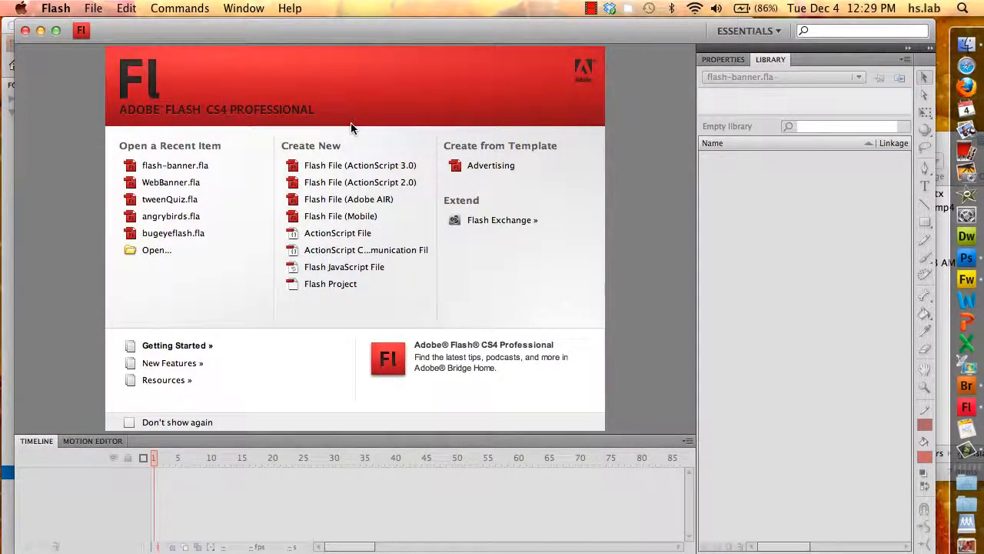
Create a new ActionScript 3.0 Flash file and show its 550 × 400 px, 24 fps properties
left_click(339, 167)
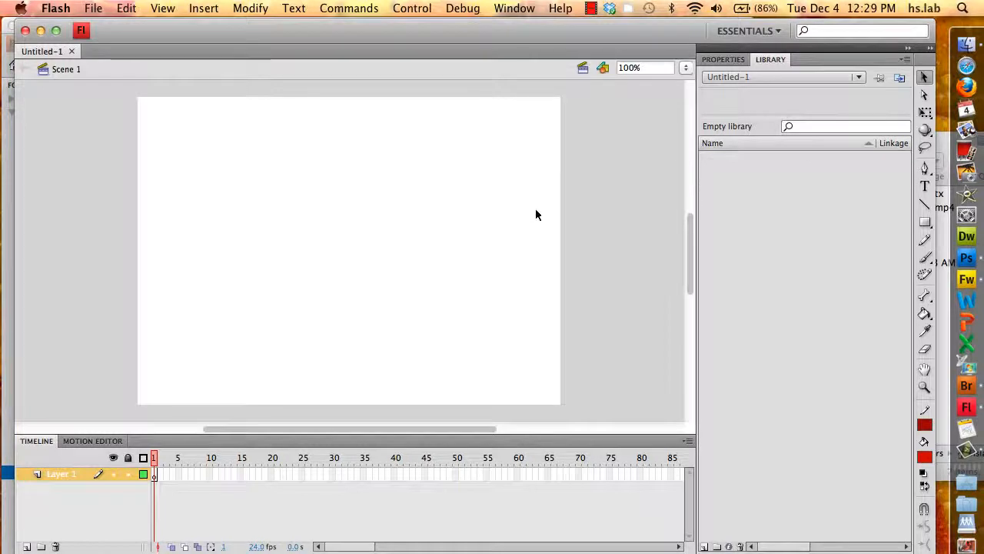
left_click(716, 62)
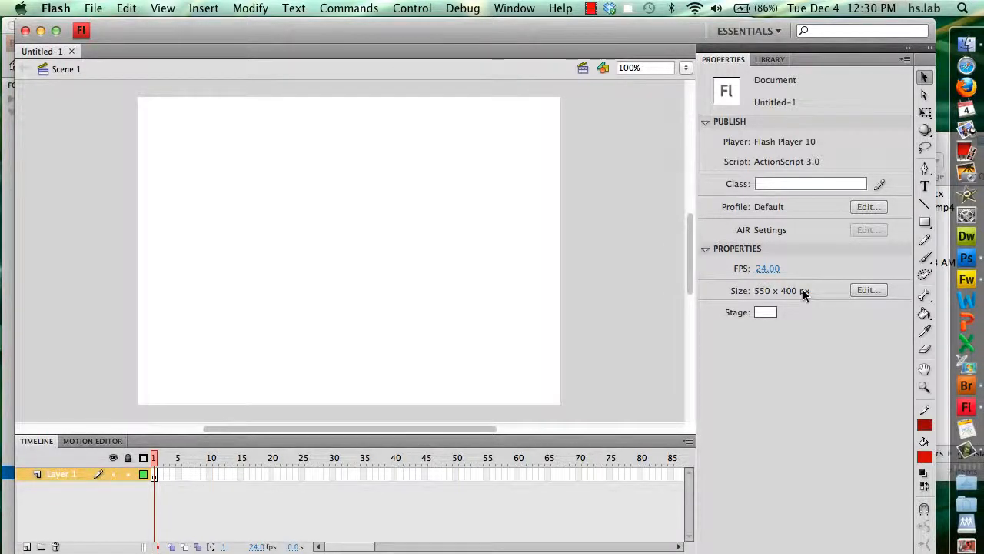
Set the document's stage width to 900 px and height to 200 px
left_click(866, 291)
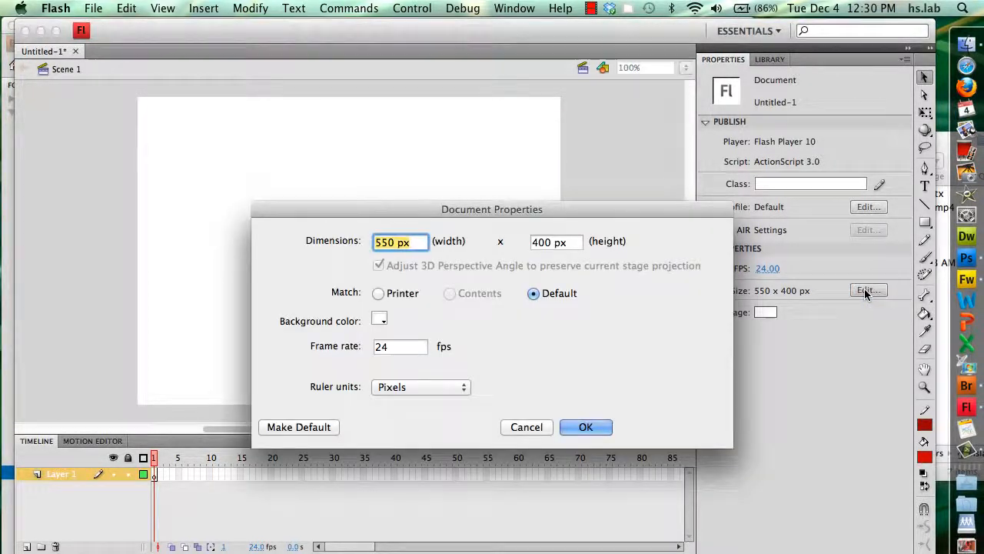
type("900")
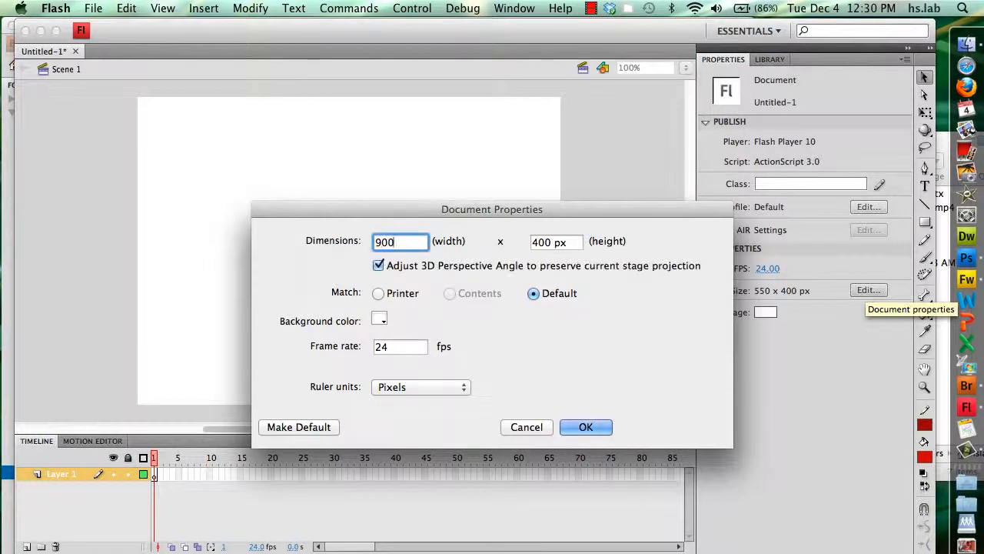
key("Tab")
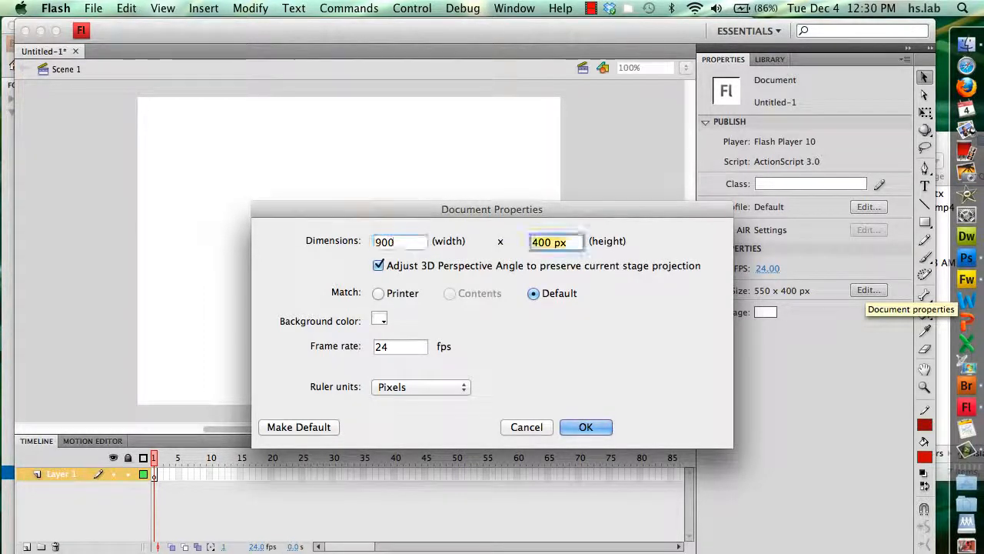
type("200")
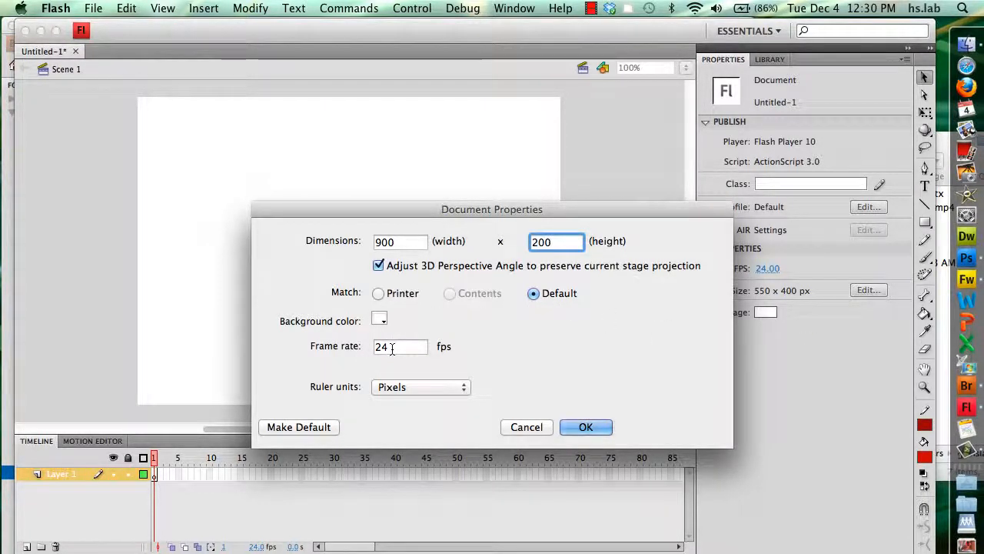
left_click(585, 427)
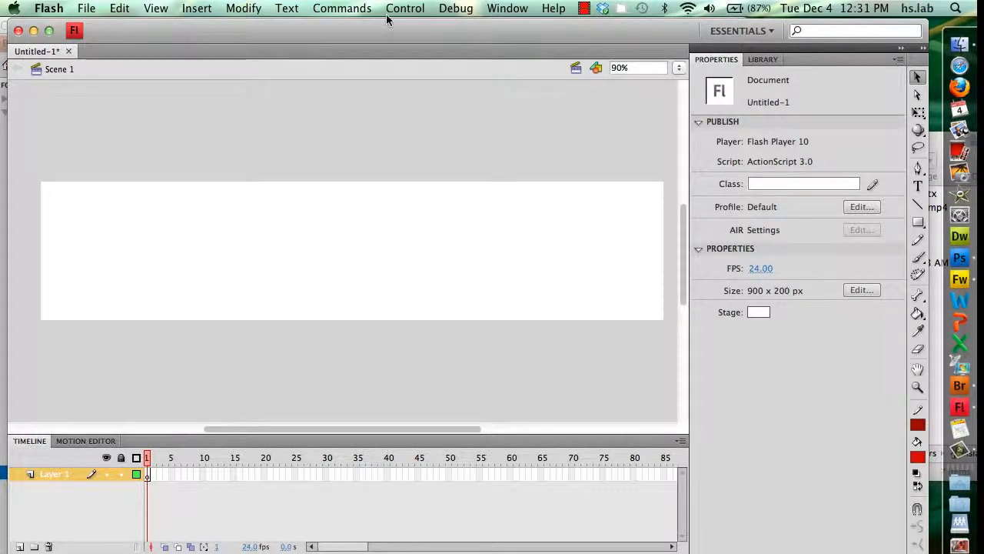
Import bannerImage.jpg from the FlashBanner folder onto the stage
left_click(88, 9)
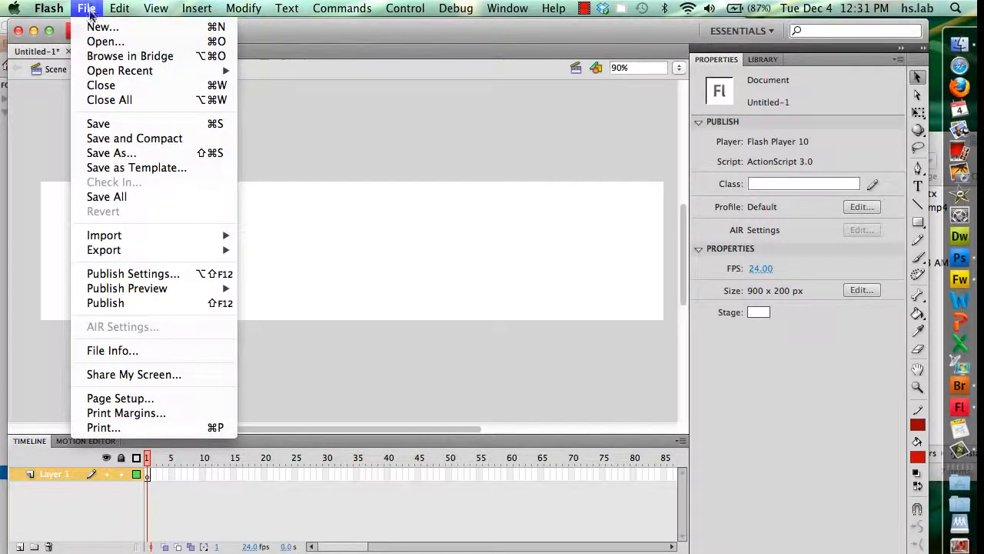
mouse_move(108, 238)
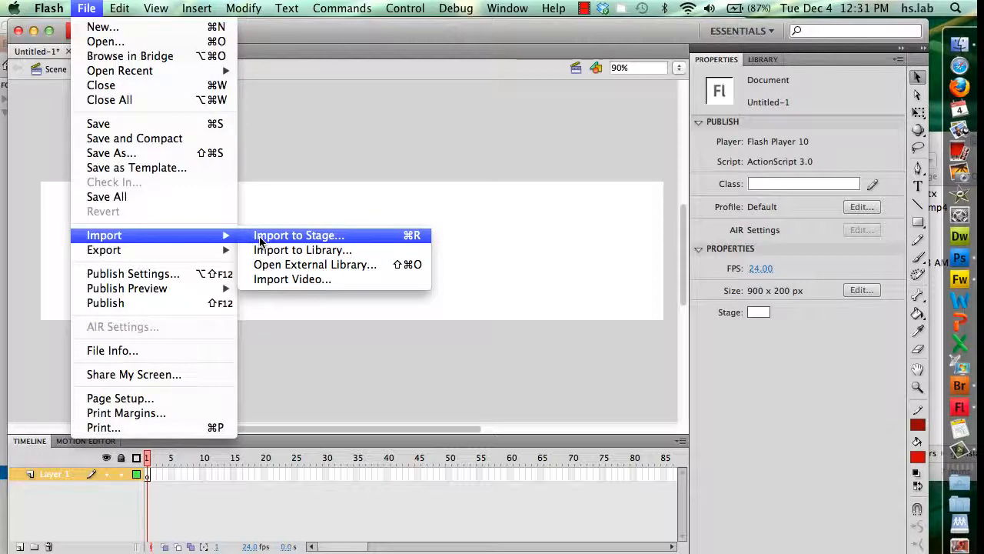
left_click(260, 237)
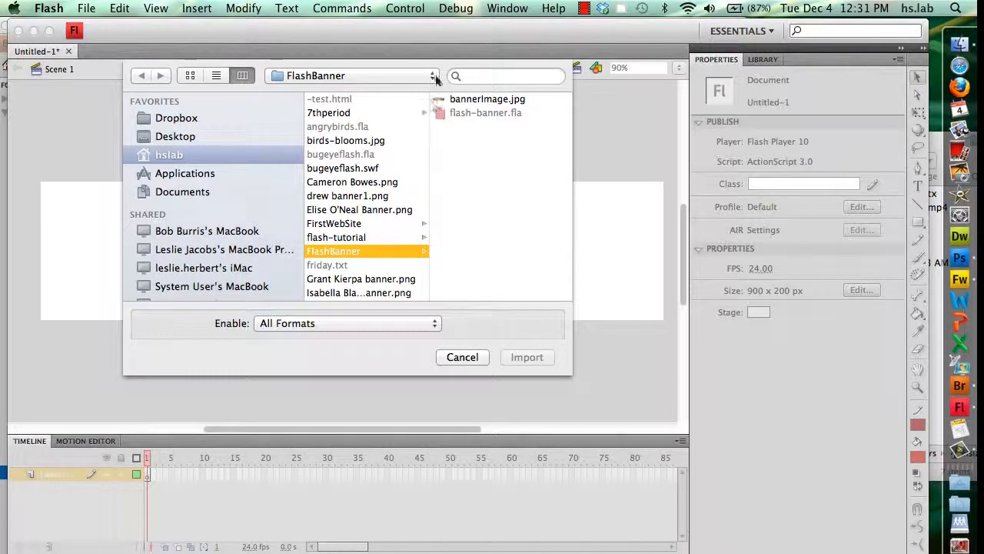
left_click(466, 99)
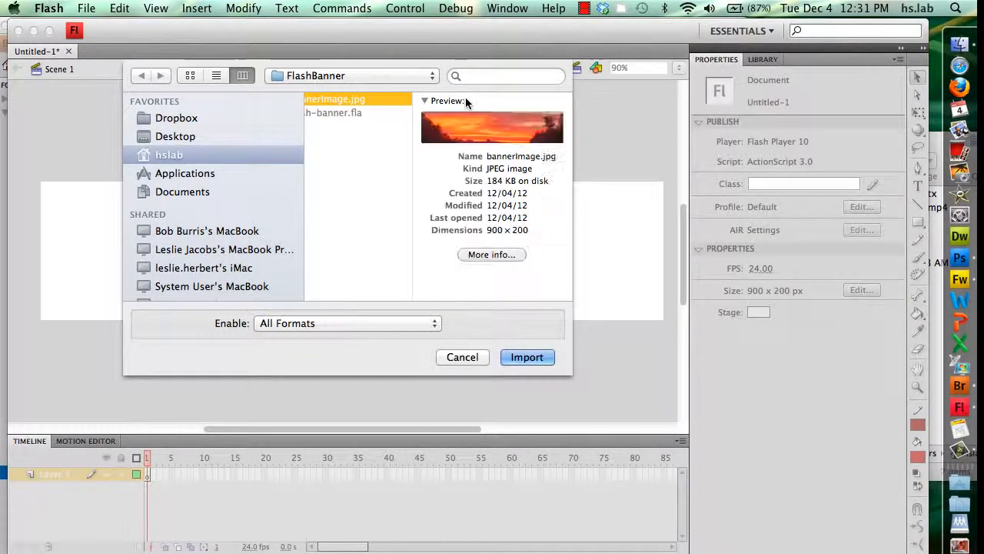
left_click(517, 356)
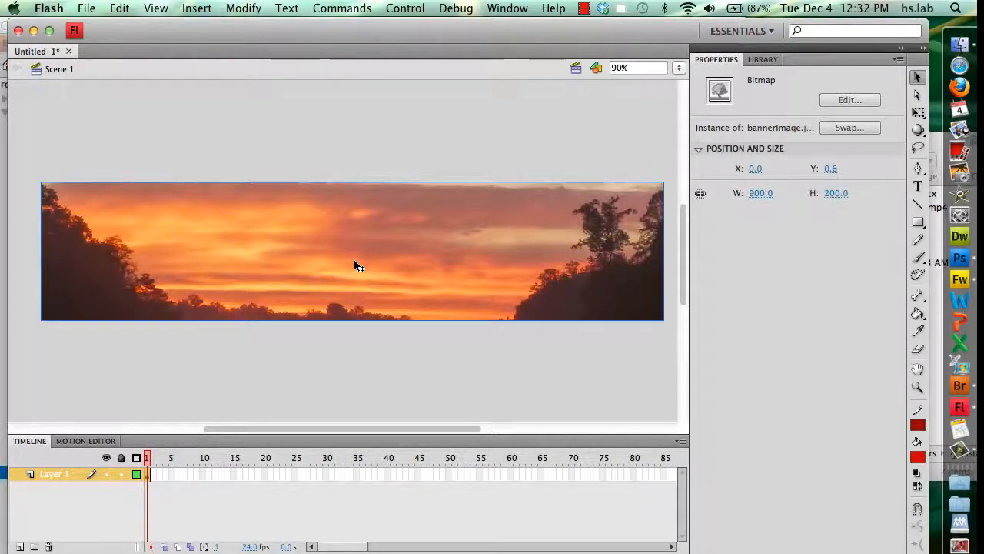
Convert the sunset image into a Movie Clip symbol named 'background'
left_click(244, 9)
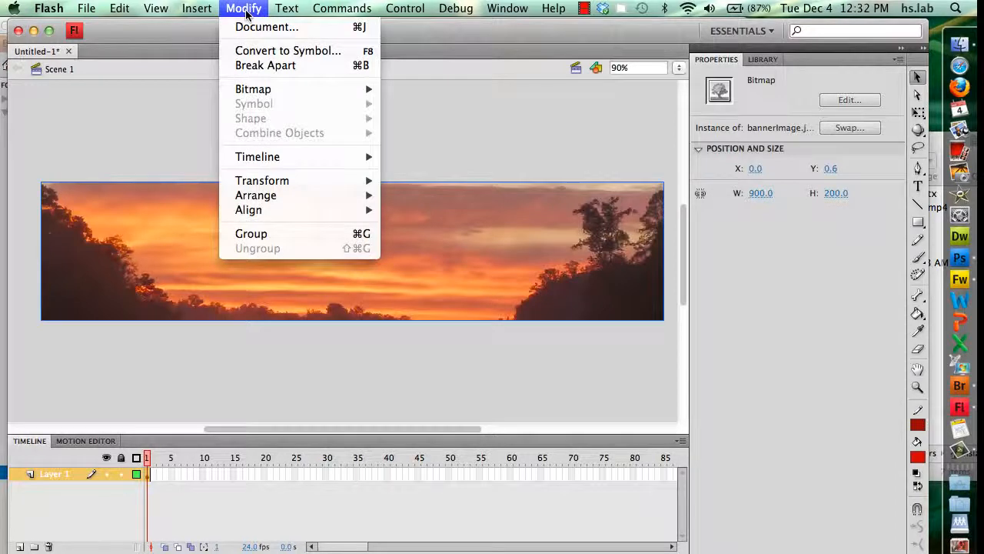
left_click(247, 52)
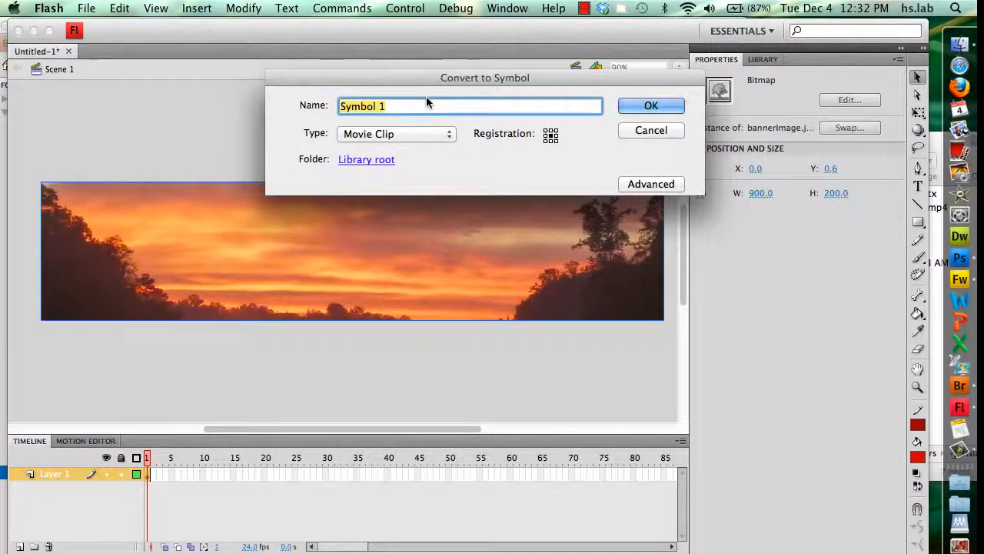
type("b")
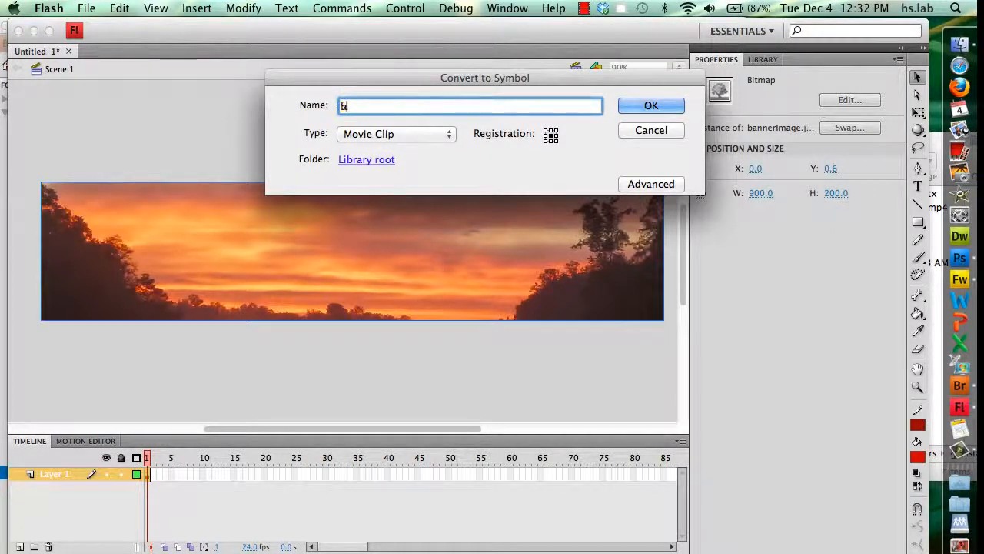
type("ackg")
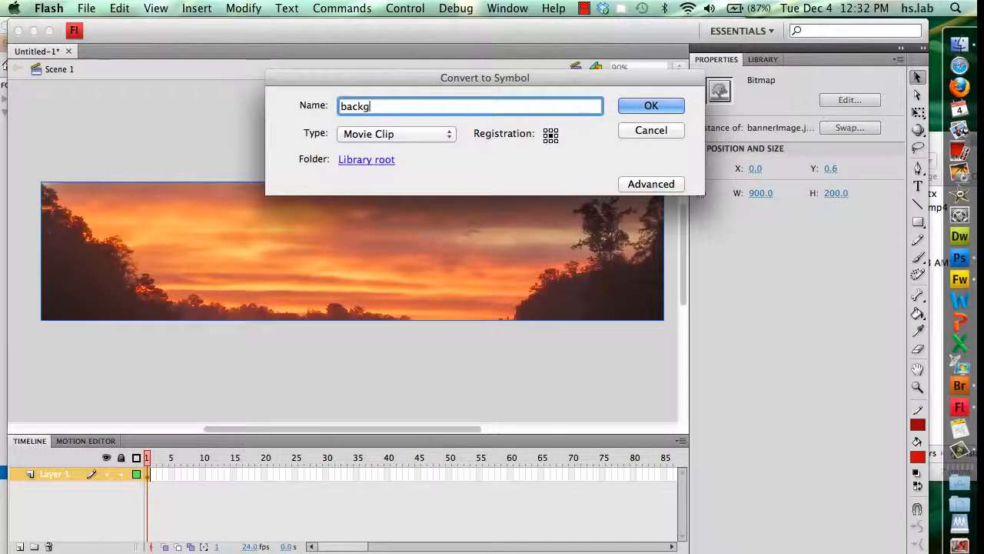
type("round")
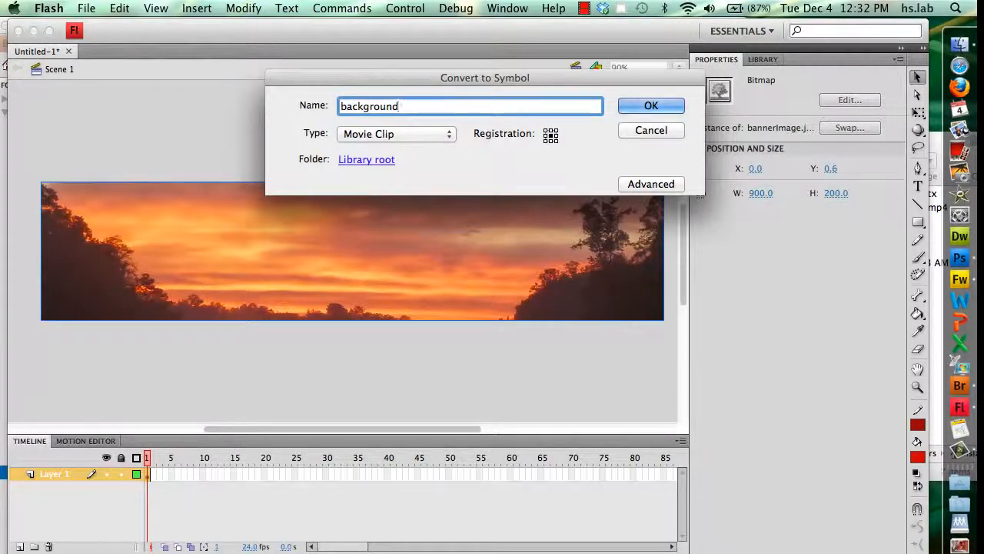
left_click(652, 107)
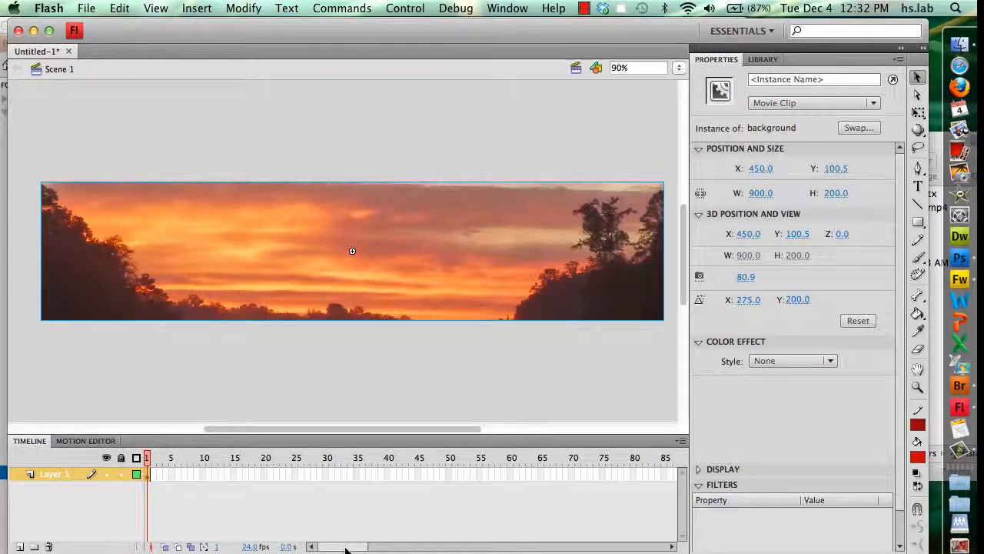
Extend Layer 1's frames out to frame 100, then go back to frame 15
left_click_drag(345, 548, 372, 549)
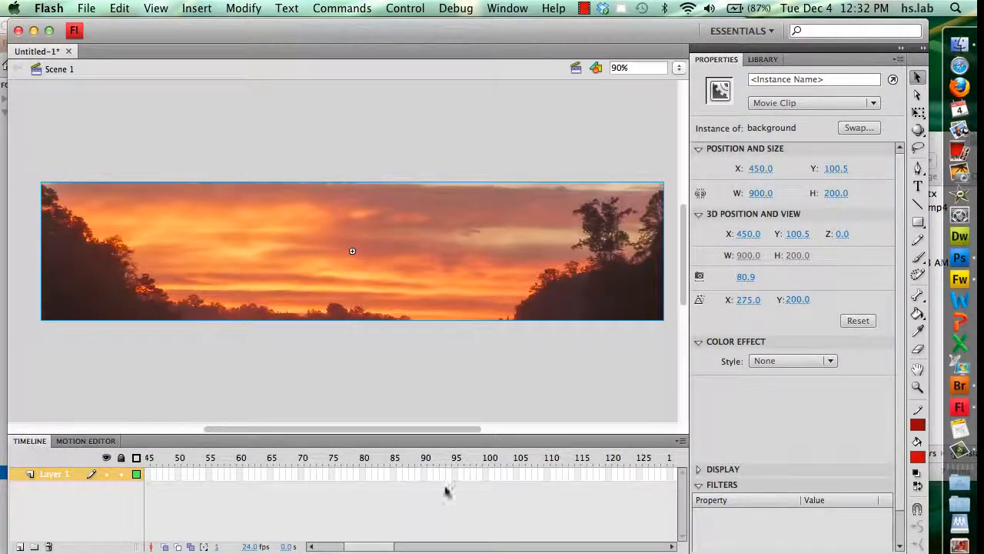
left_click(491, 475)
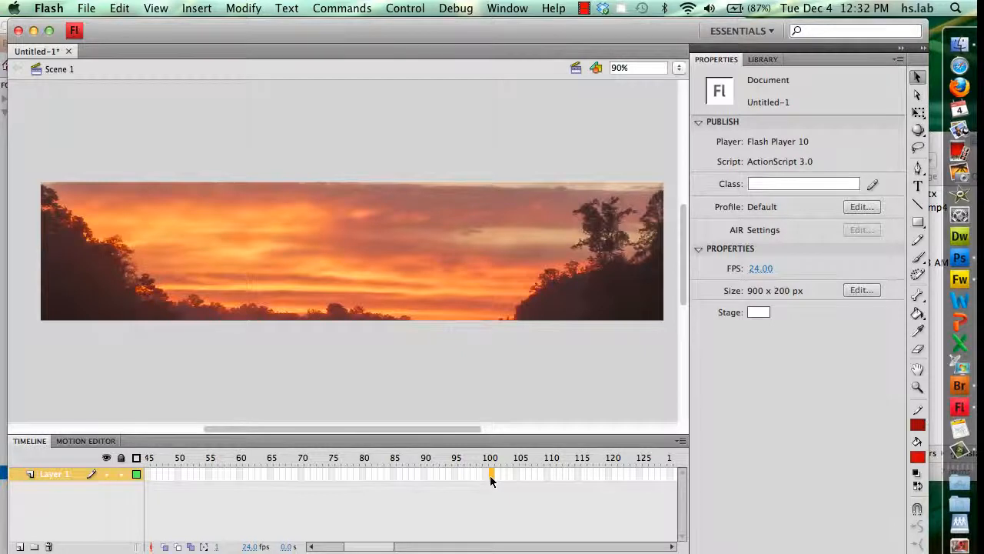
right_click(490, 477)
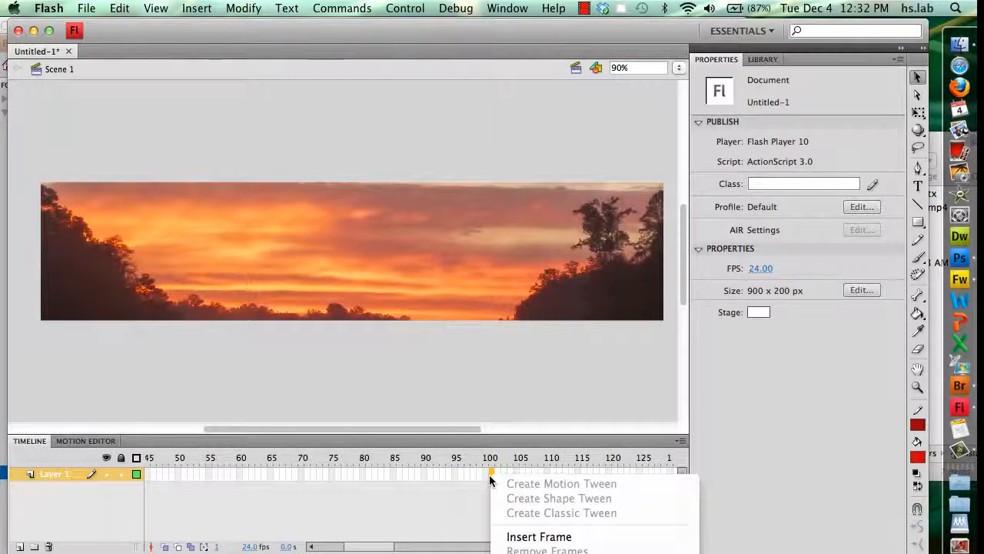
left_click(518, 537)
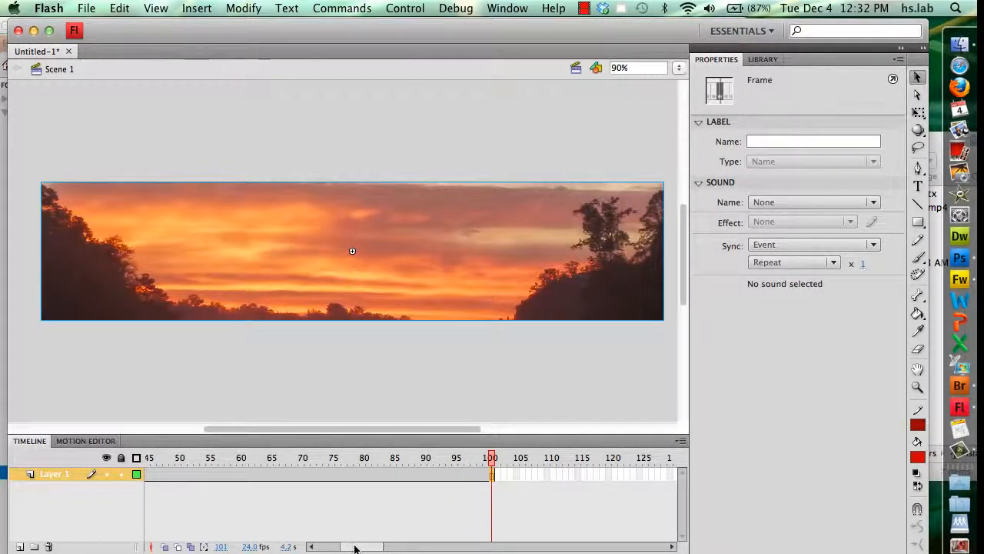
left_click_drag(355, 548, 314, 546)
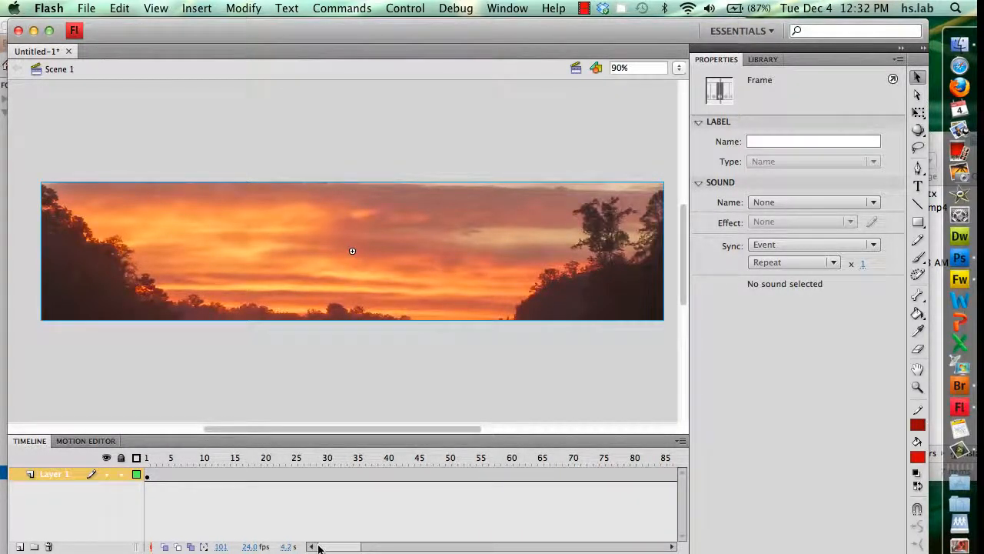
left_click(234, 474)
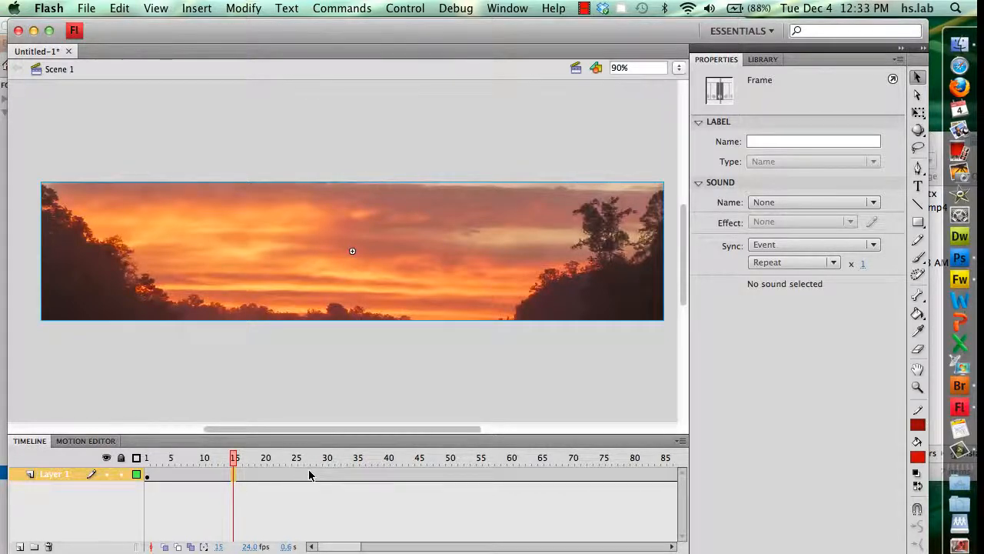
Create a motion tween on Layer 1 and place the background clip at Y 100 on frame 25
right_click(265, 475)
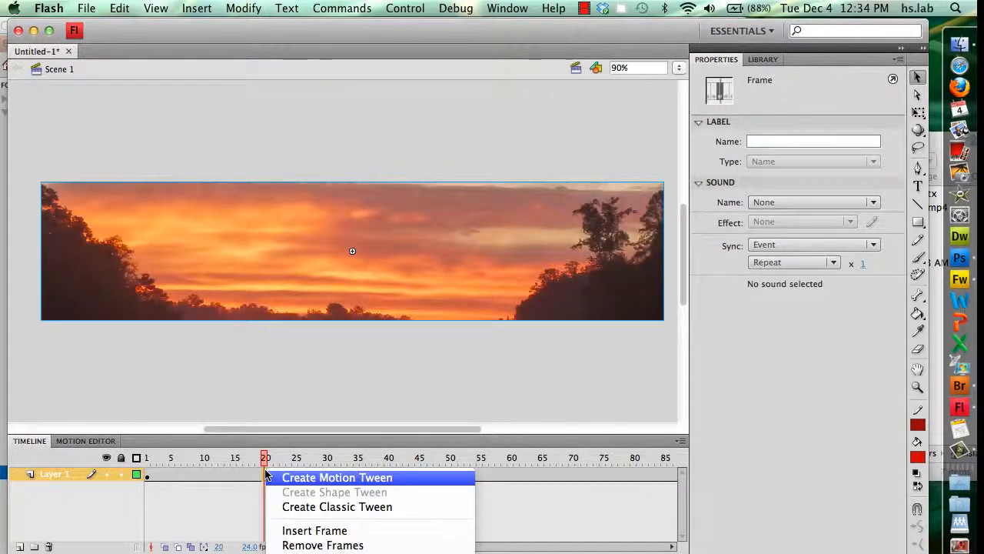
left_click(304, 477)
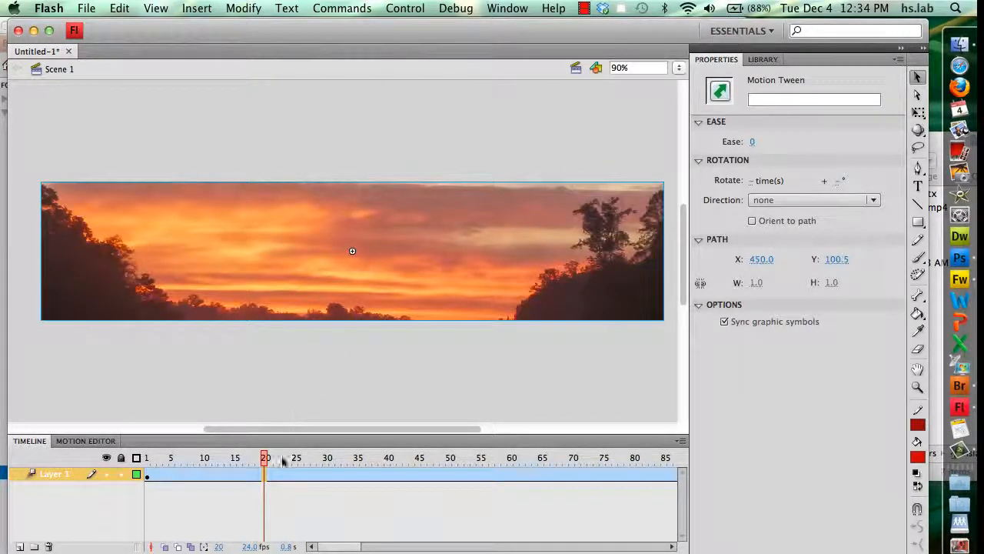
left_click(295, 475)
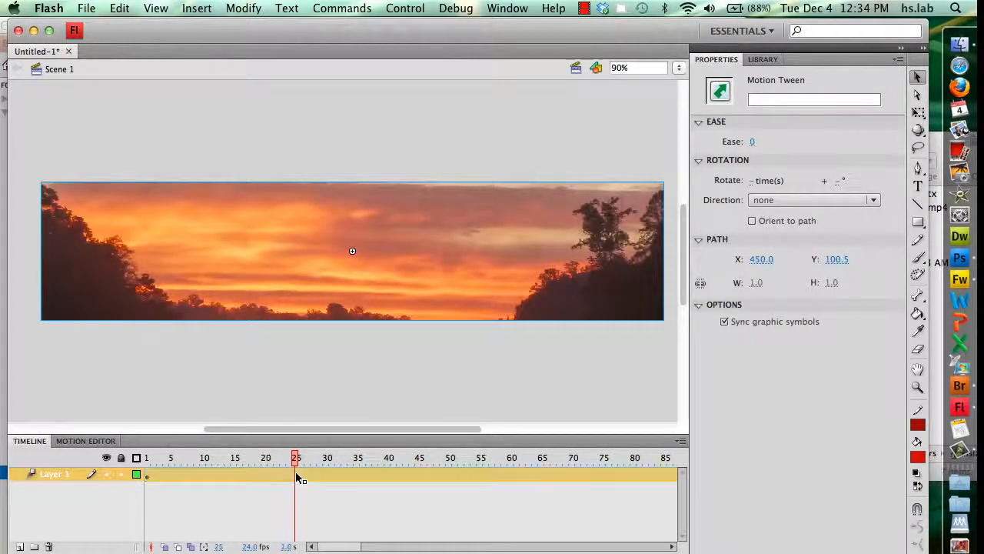
left_click(342, 275)
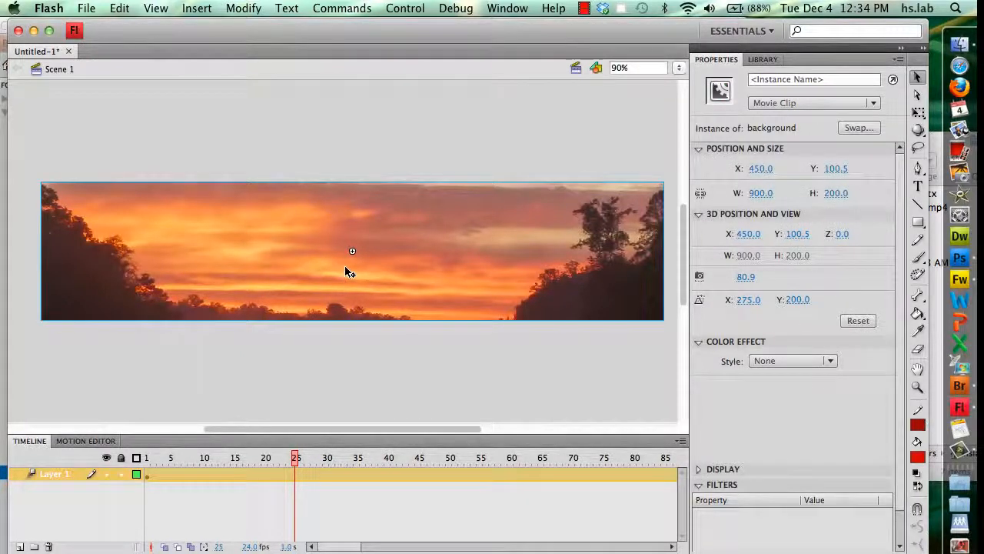
left_click_drag(345, 267, 345, 268)
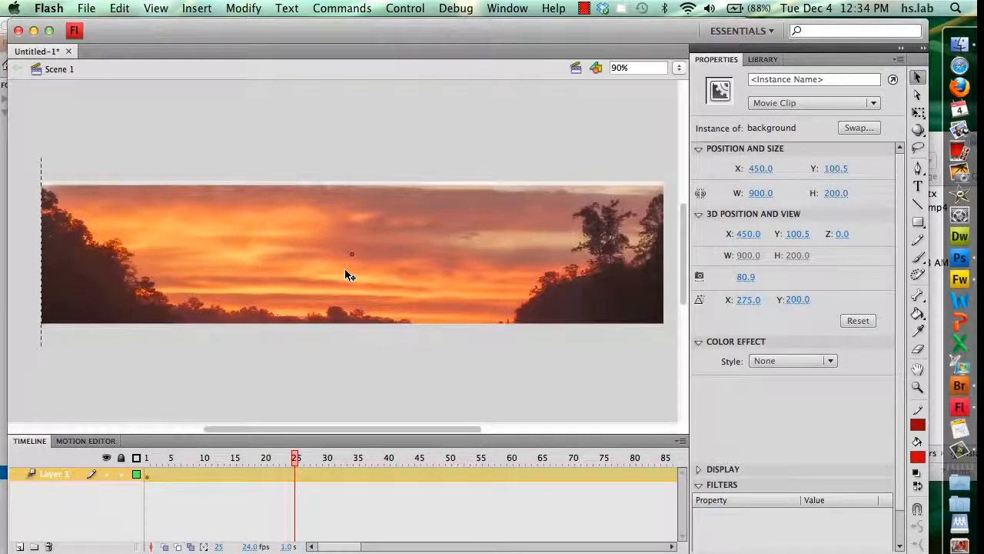
left_click_drag(345, 269, 345, 269)
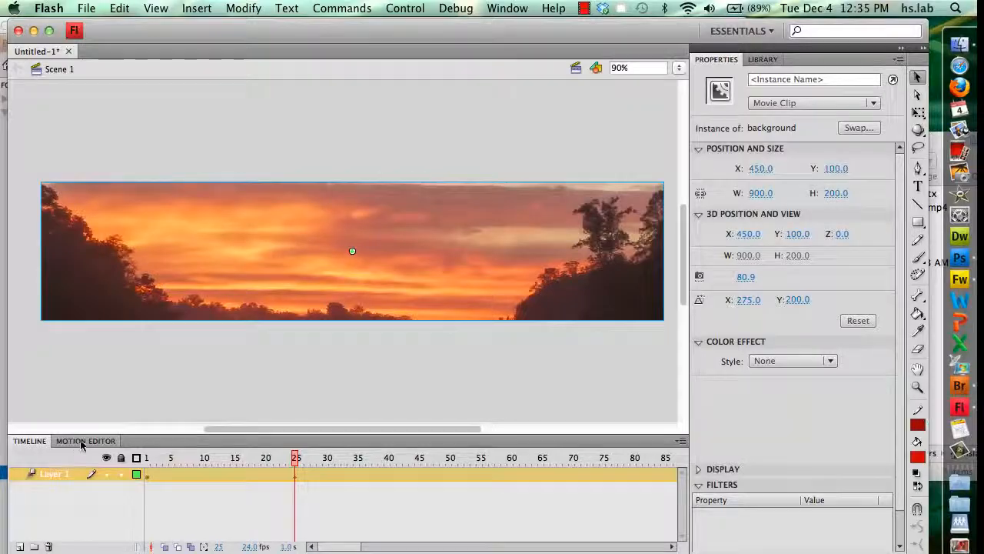
In the enlarged Motion Editor, add an Alpha color effect at 0% to the background clip
left_click(81, 442)
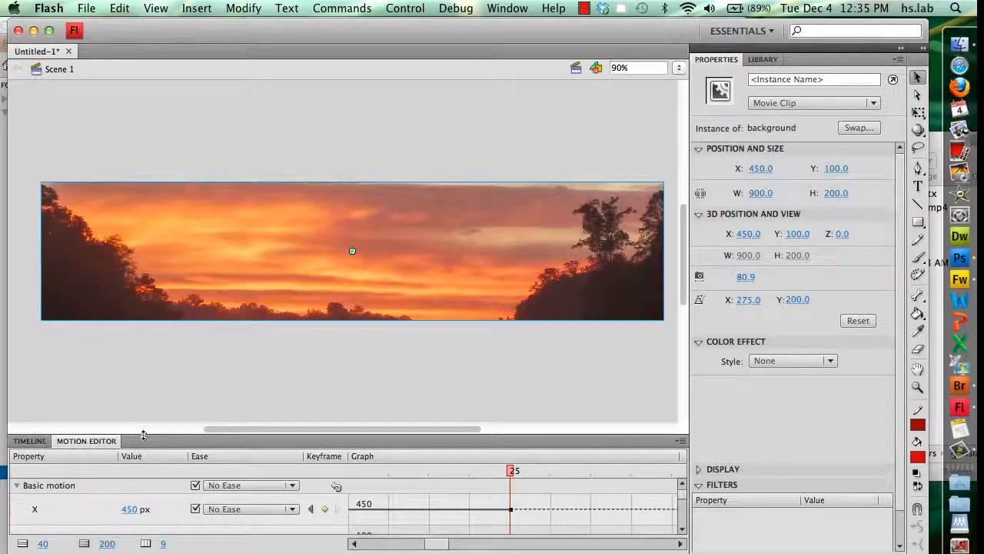
left_click_drag(142, 417, 154, 316)
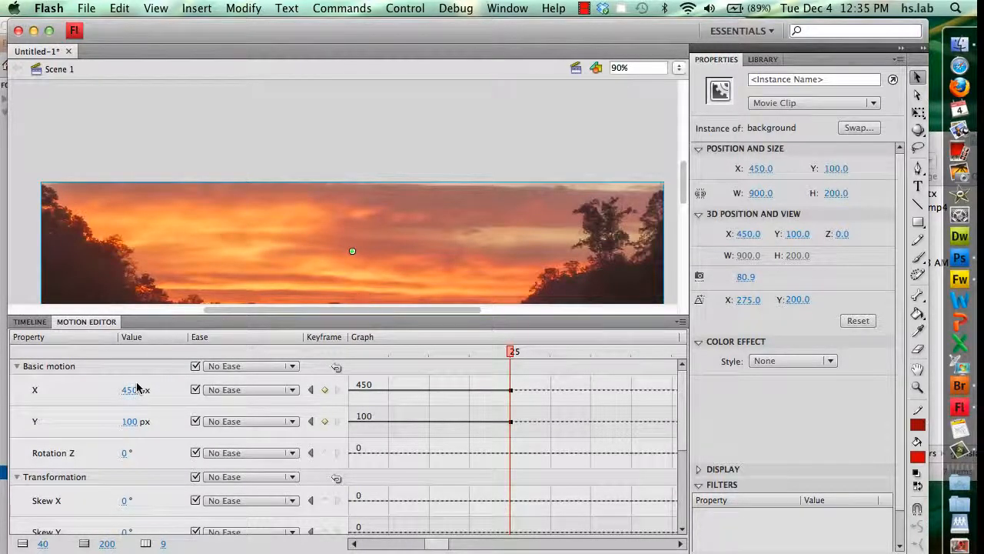
scroll(137, 387, "down", 5)
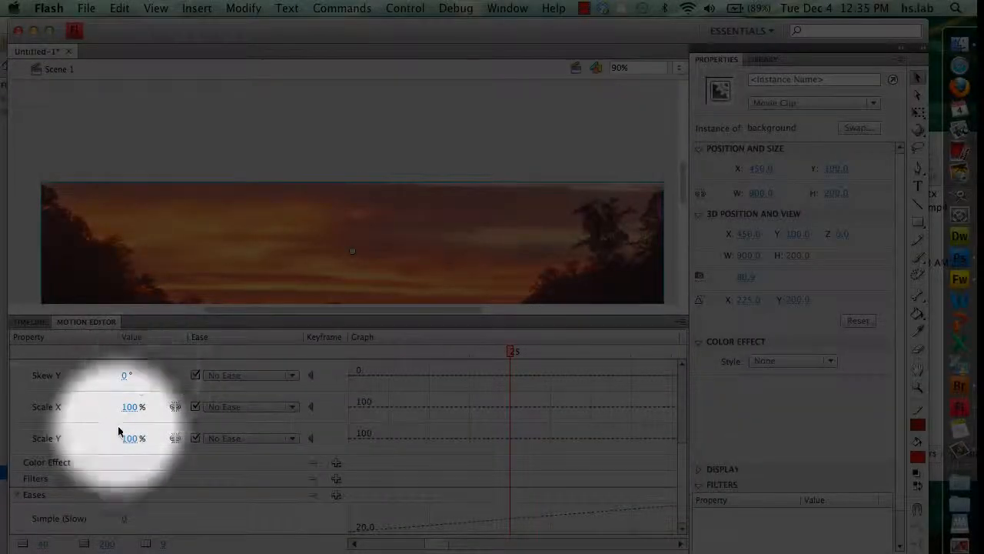
left_click(336, 462)
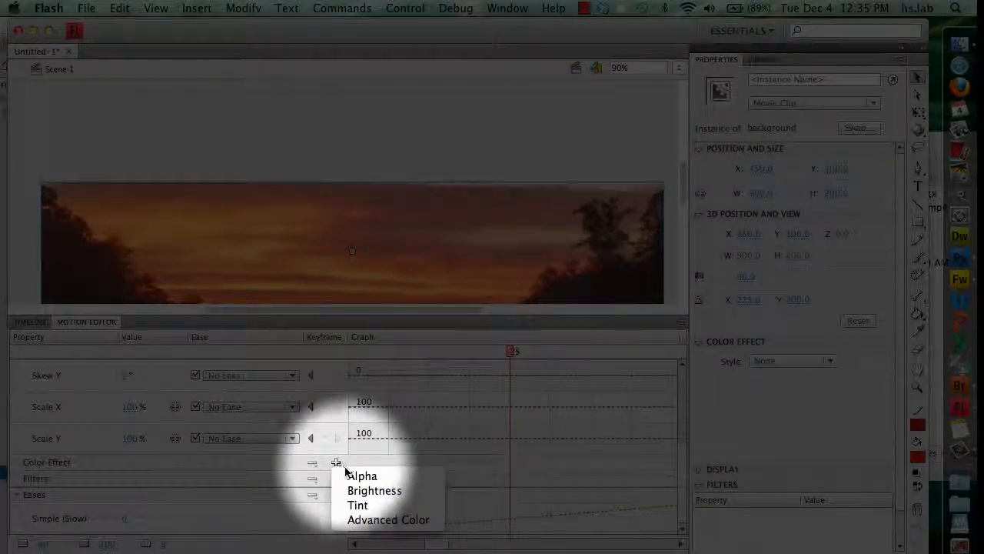
left_click(360, 475)
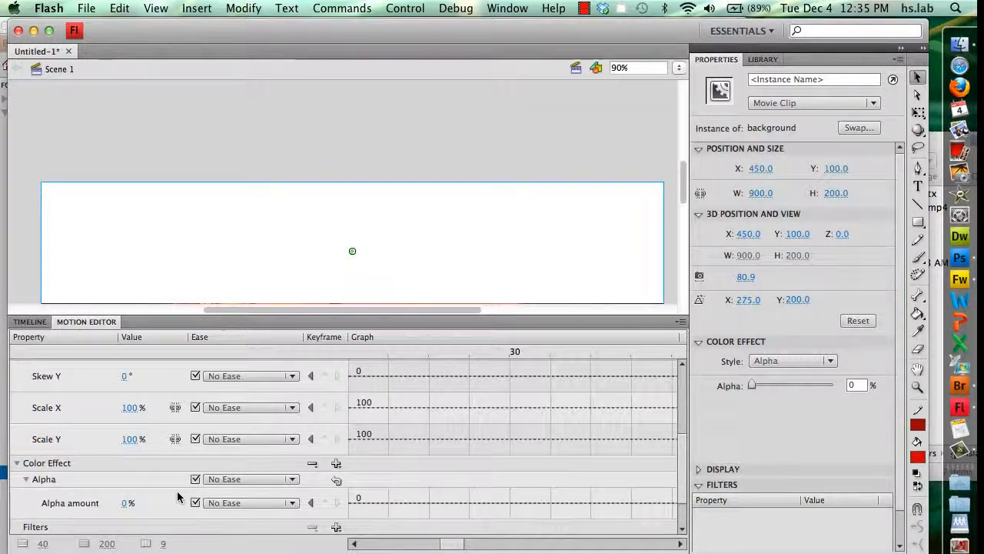
Keyframe Alpha amount at 100% on frame 25, then test the movie to preview the fade
left_click_drag(450, 544, 439, 545)
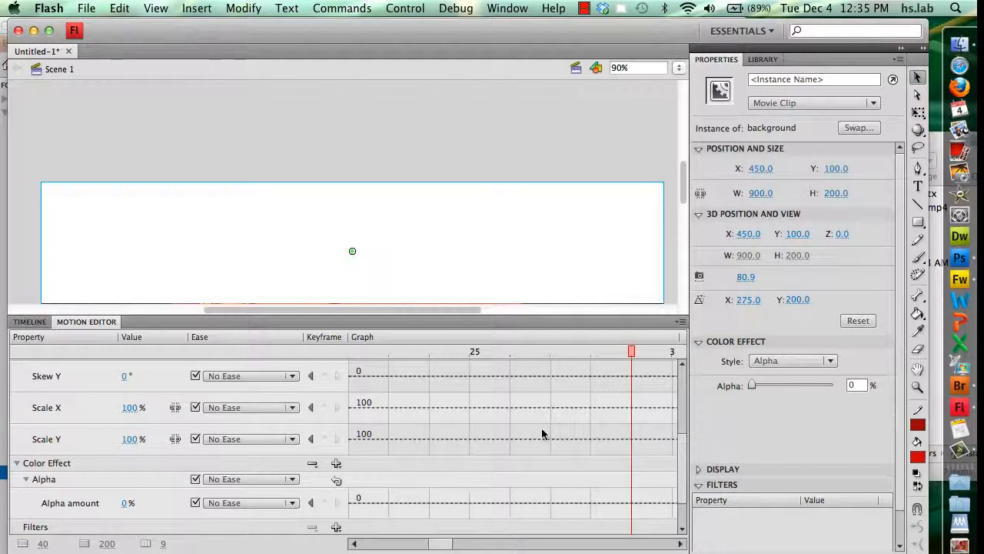
left_click(473, 352)
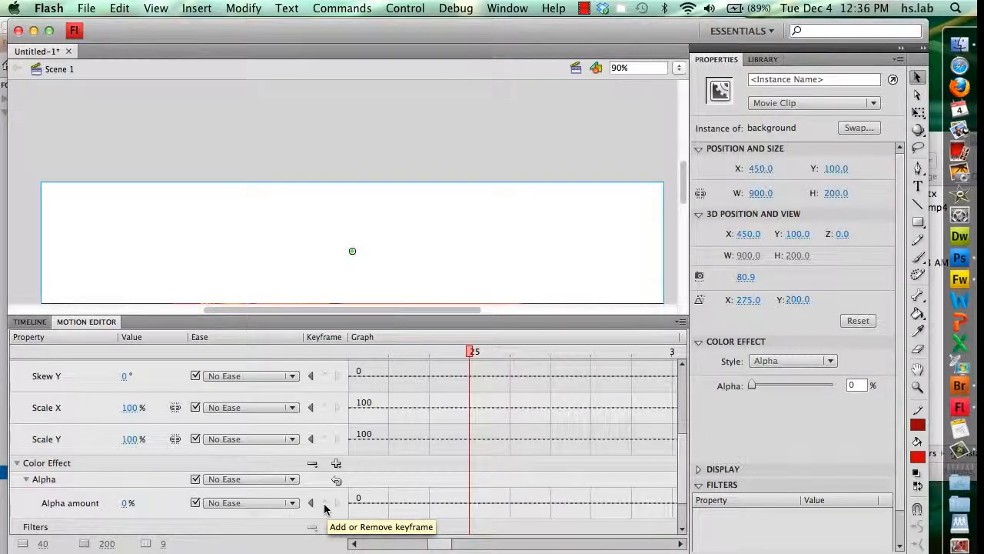
left_click(324, 505)
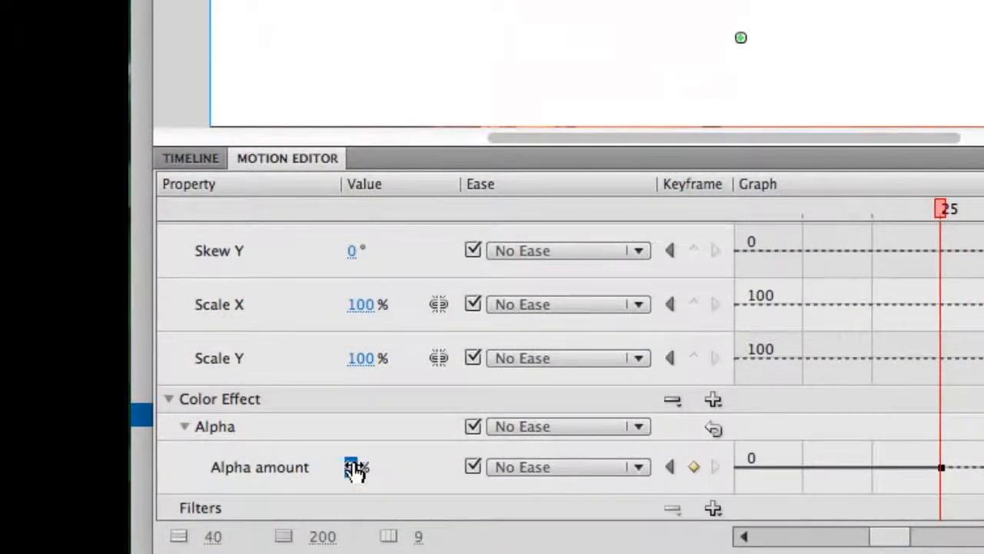
left_click_drag(355, 469, 553, 472)
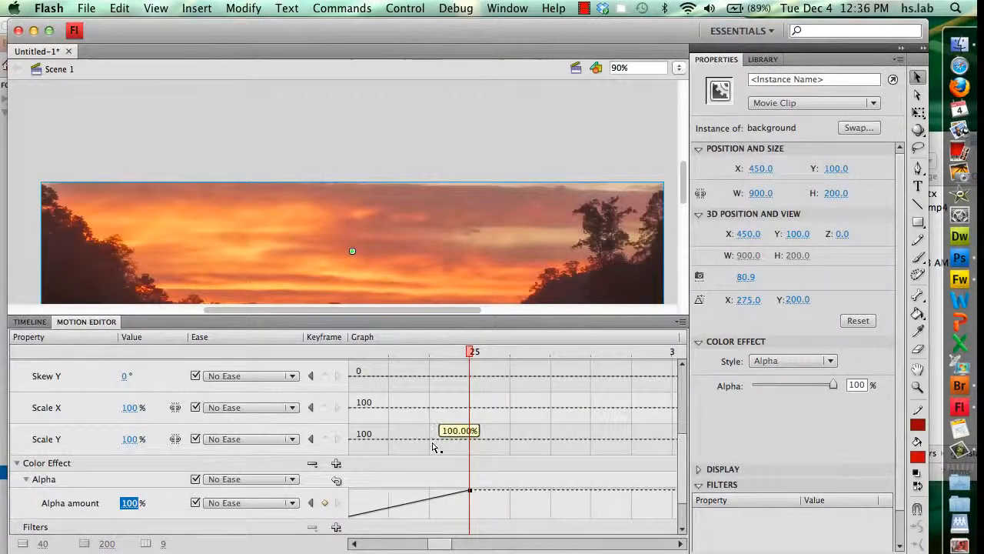
key("super+Return")
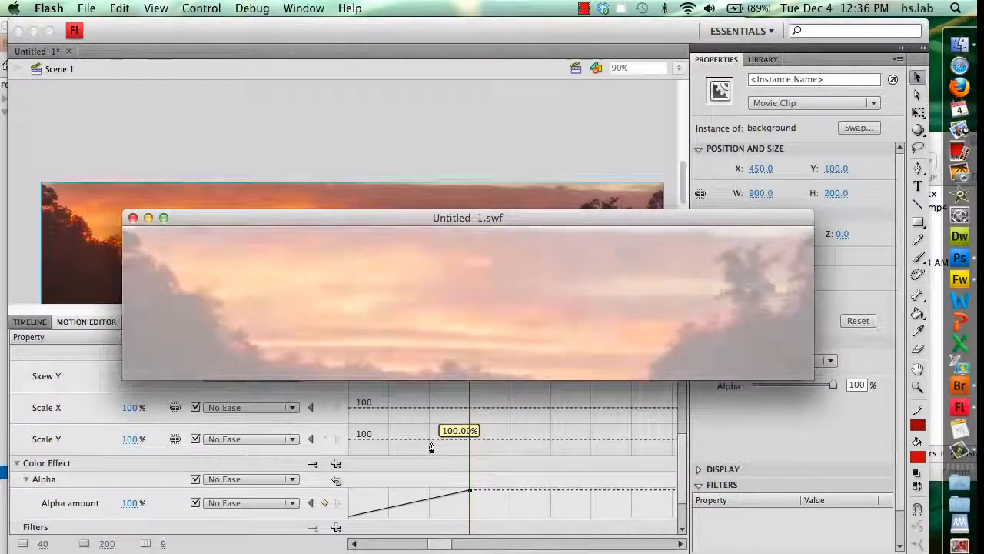
Close the SWF preview and save the file as banner.fla, a Flash CS4 Document, in FlashBanner
key("super+w")
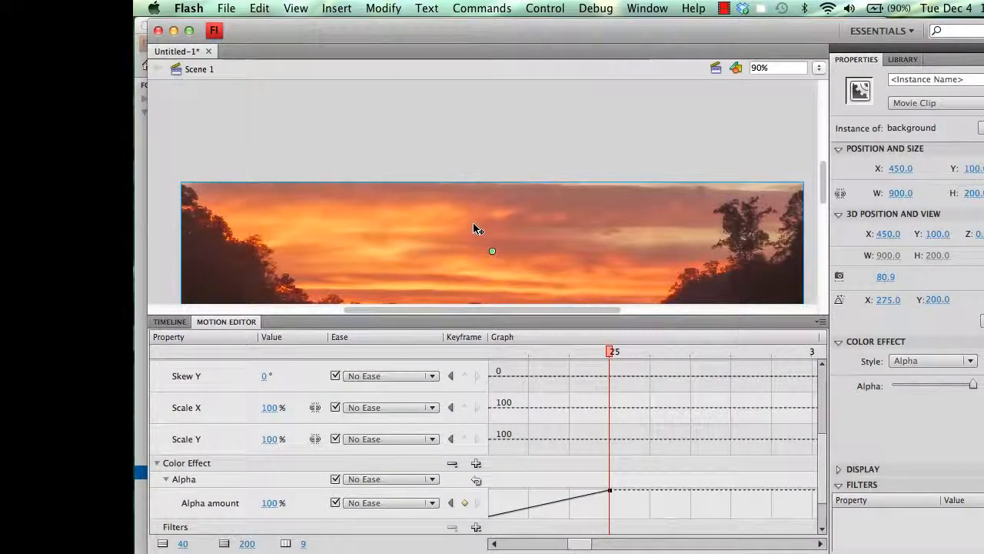
left_click(226, 8)
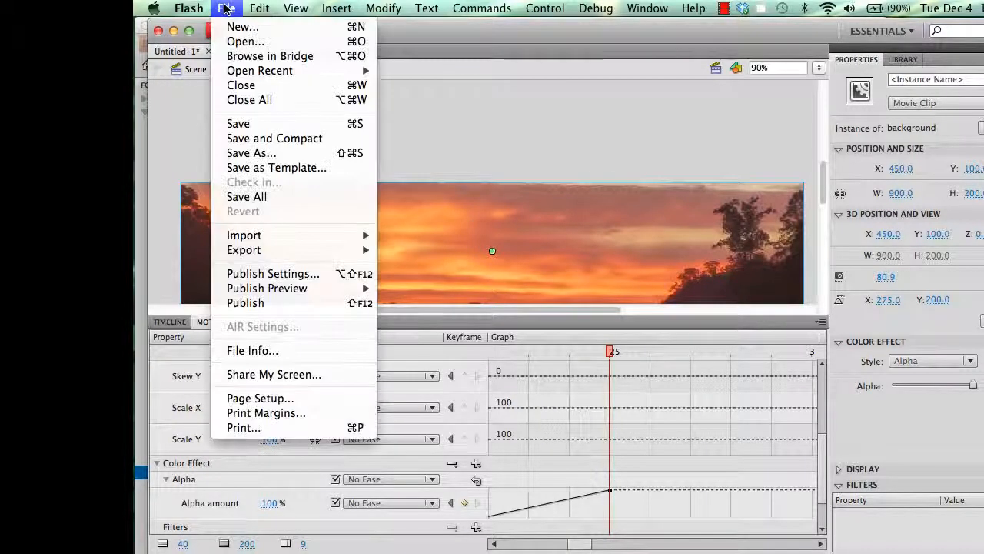
left_click(238, 124)
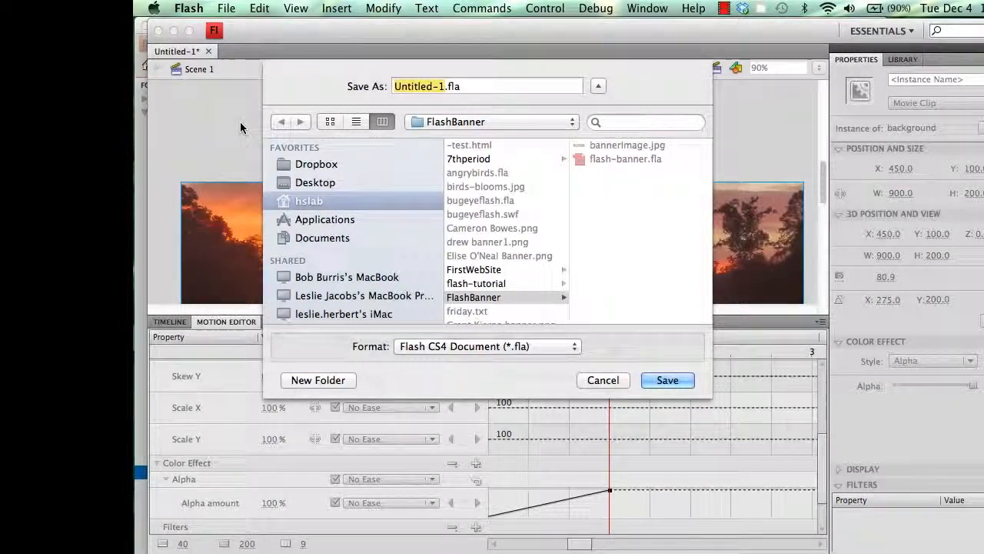
type("banner")
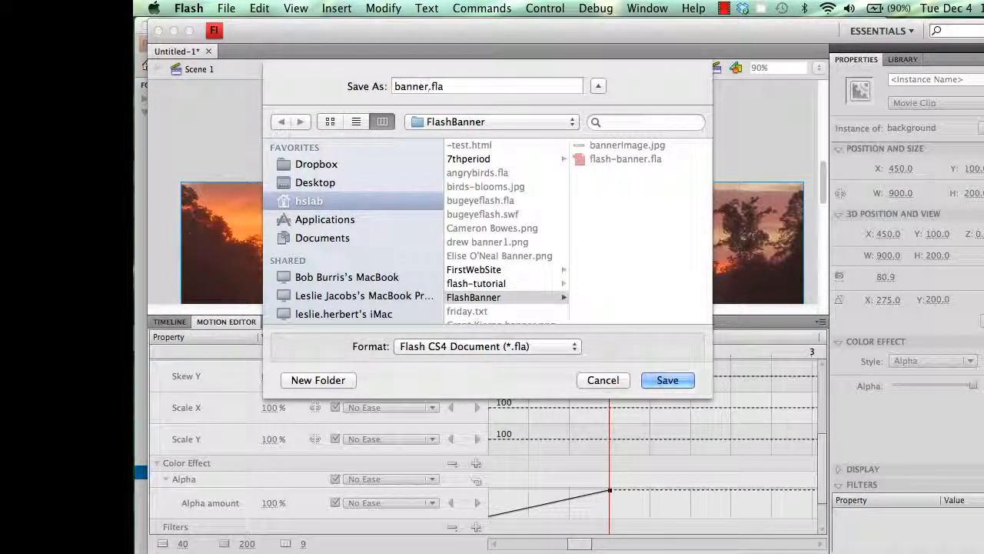
key("Return")
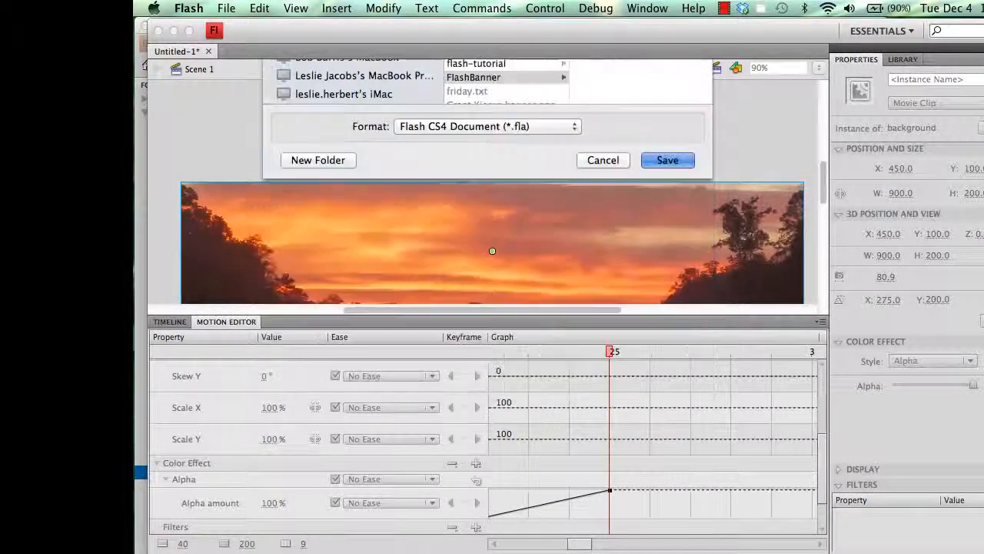